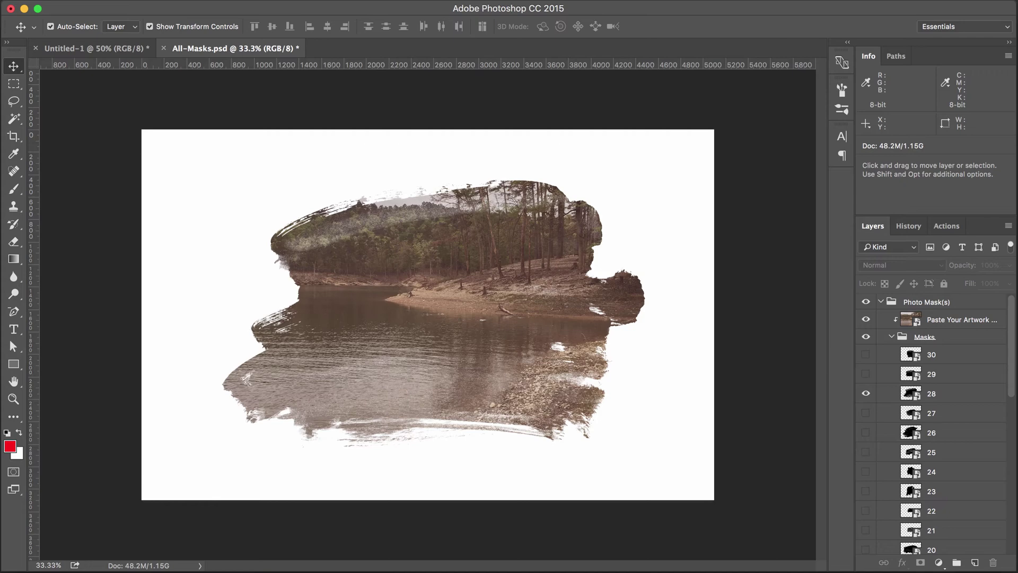
Show the blank Untitled-1 canvas, move the Photoshop window right, and preview 01.png on the desktop.
{"action": "left_click", "coordinate": [96, 49]}
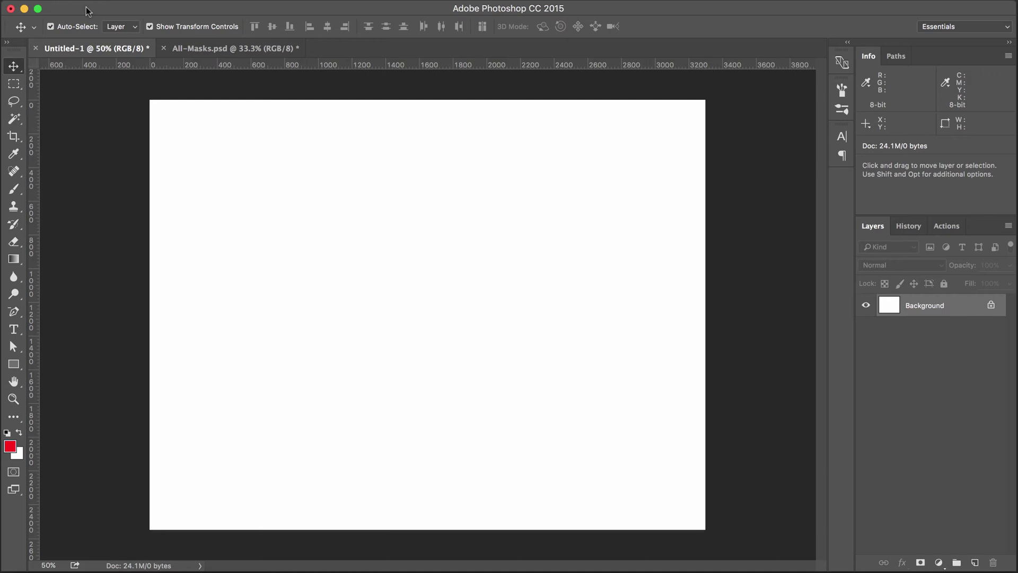
{"action": "left_click_drag", "start_coordinate": [87, 10], "coordinate": [581, 12]}
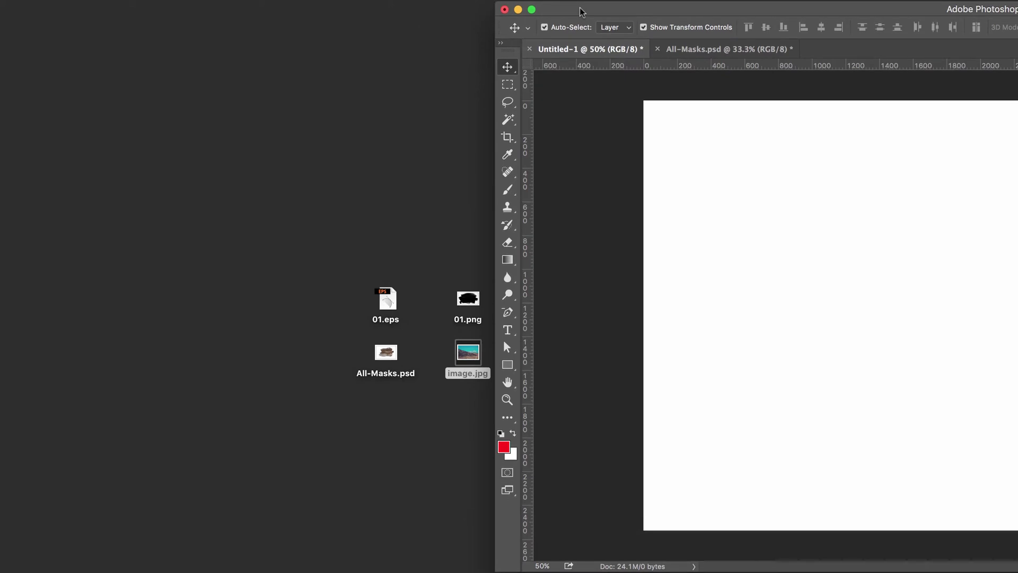
{"action": "left_click", "coordinate": [465, 300]}
{"action": "left_click", "coordinate": [464, 300]}
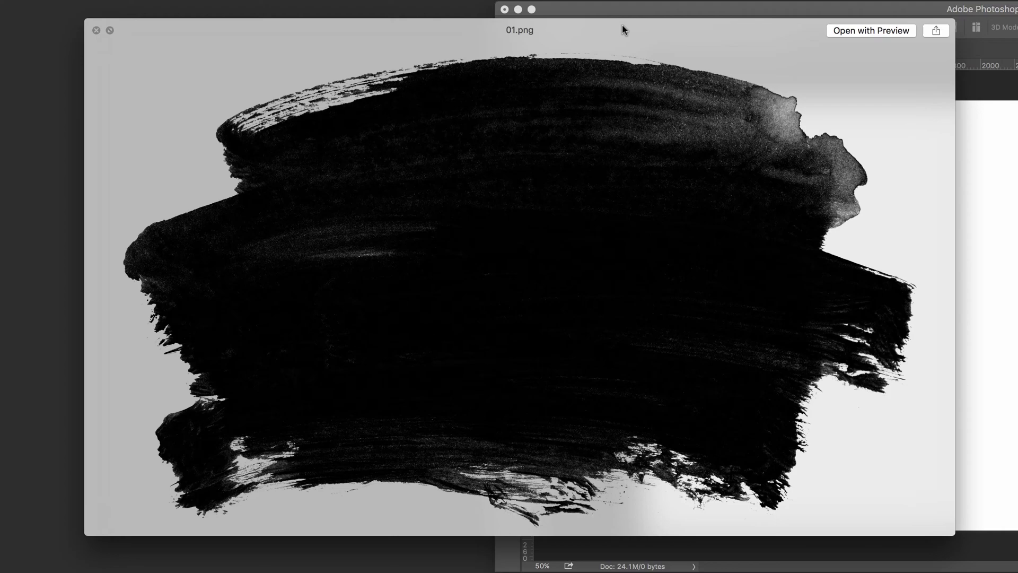
{"action": "key", "text": "space"}
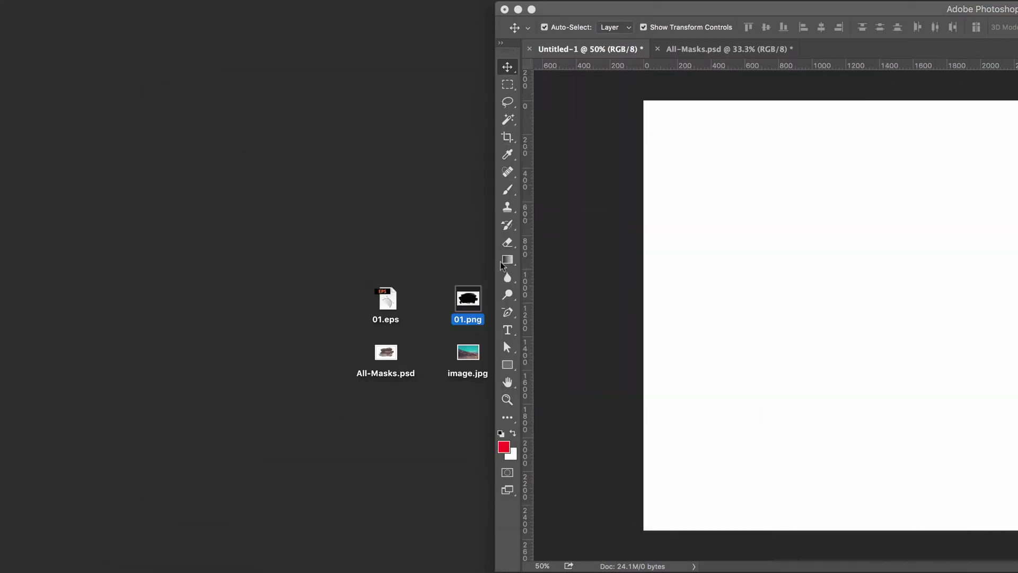
Preview the 01 brush-stroke file and drag 01.png onto the white canvas.
{"action": "left_click", "coordinate": [397, 307]}
{"action": "key", "text": "space"}
{"action": "mouse_move", "coordinate": [479, 300]}
{"action": "left_mouse_down"}
{"action": "mouse_move", "coordinate": [916, 279]}
{"action": "mouse_move", "coordinate": [868, 279]}
{"action": "left_mouse_up"}
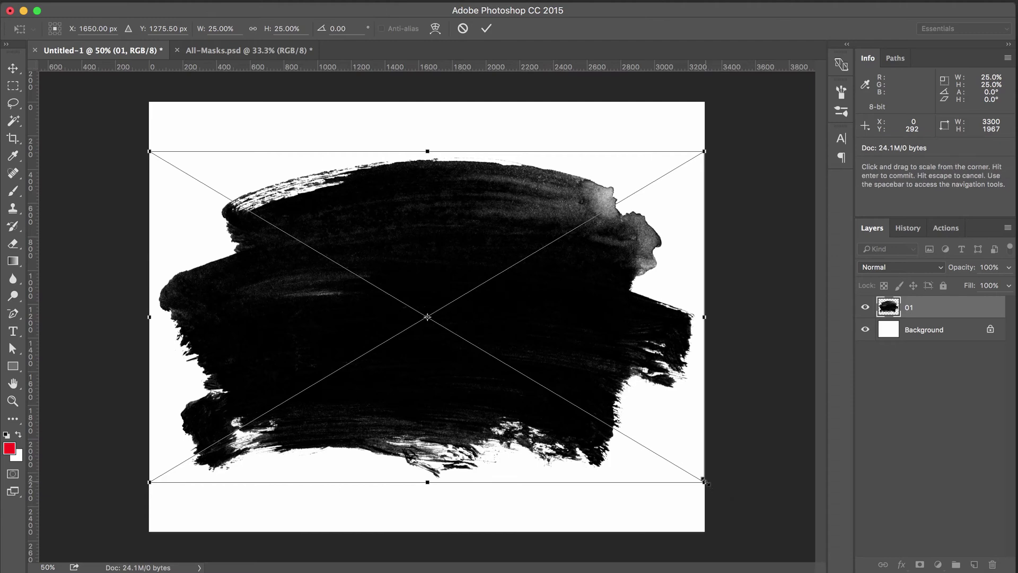
Scale the placed stroke to 22.67% and rotate it 1.65°, then commit the transform.
{"action": "left_click_drag", "start_coordinate": [704, 482], "coordinate": [676, 465]}
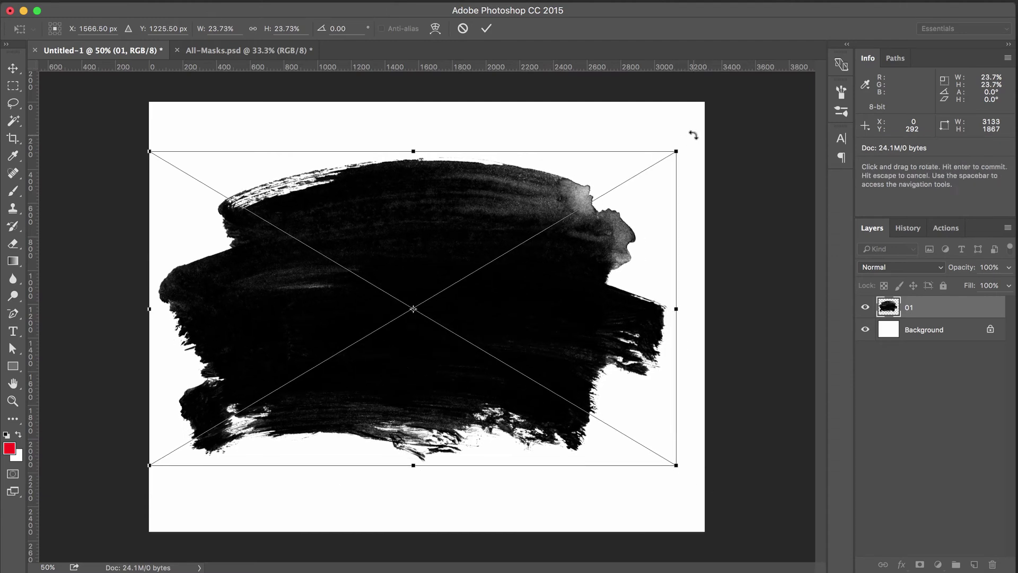
{"action": "left_click_drag", "start_coordinate": [688, 139], "coordinate": [685, 166]}
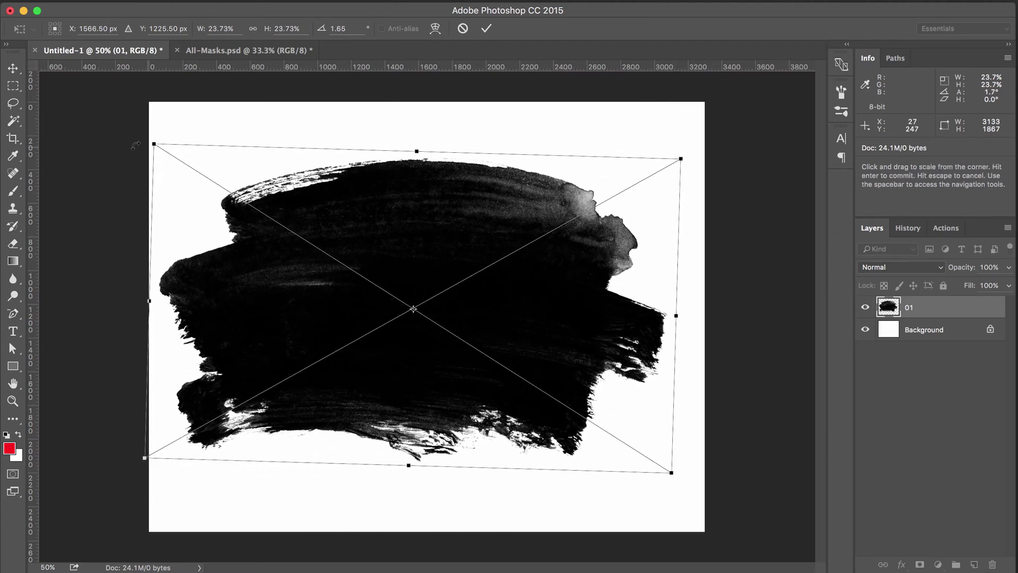
{"action": "left_click_drag", "start_coordinate": [160, 143], "coordinate": [183, 151]}
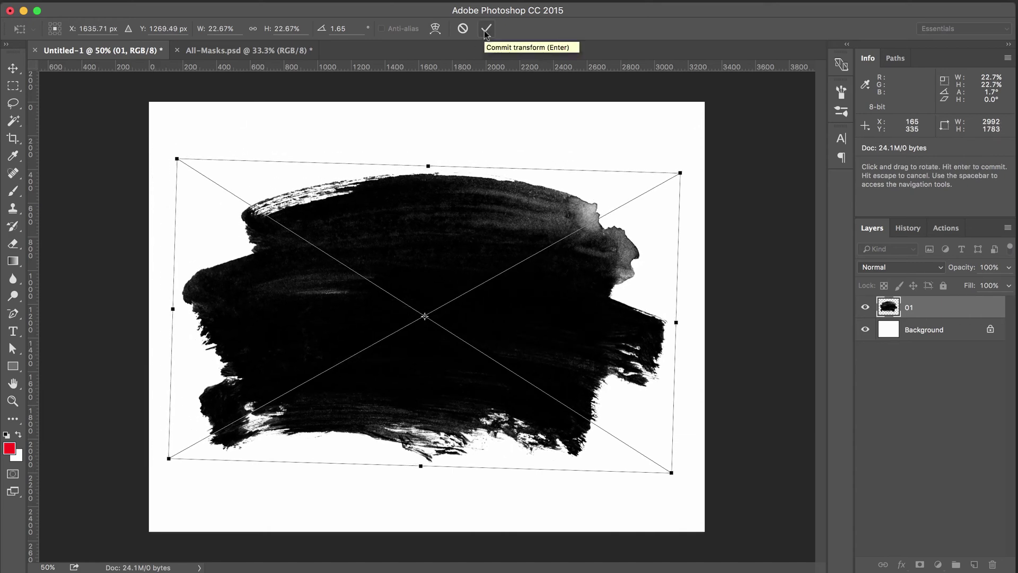
{"action": "left_click", "coordinate": [486, 30]}
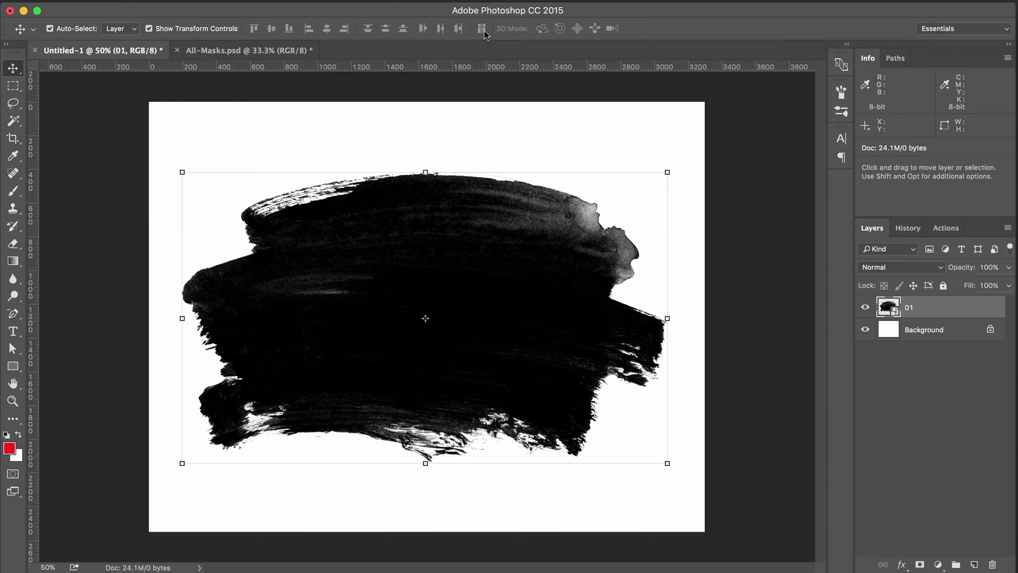
Select layer 01 and begin resizing the brush stroke from its corner and bottom handles.
{"action": "left_click", "coordinate": [728, 287]}
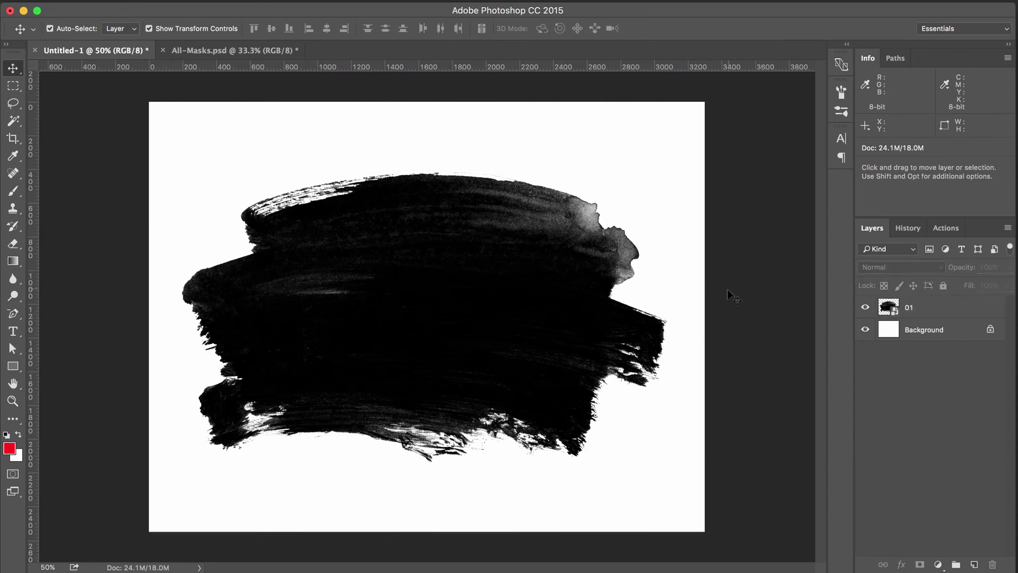
{"action": "left_click", "coordinate": [897, 312]}
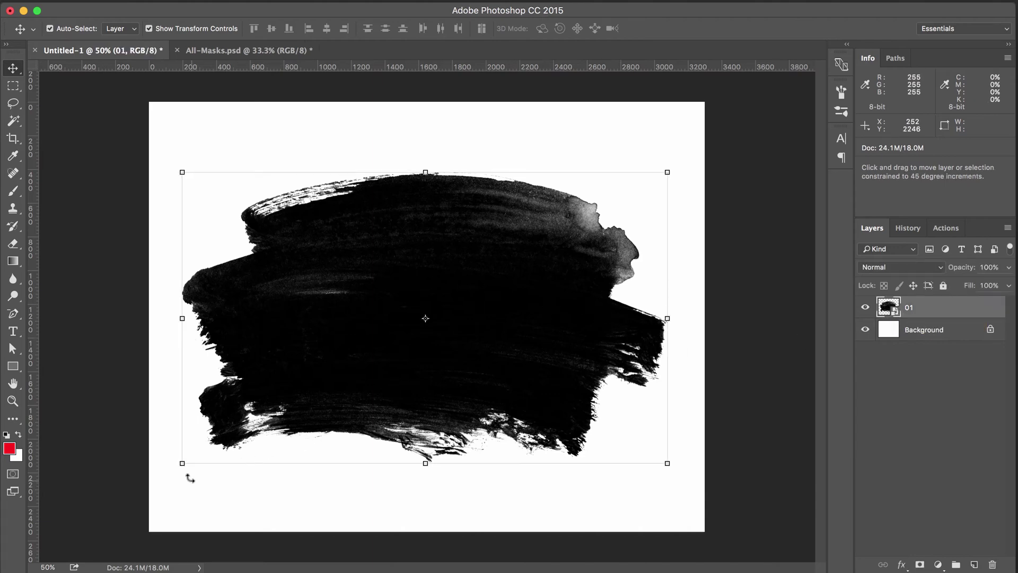
{"action": "left_click_drag", "start_coordinate": [182, 463], "coordinate": [382, 375]}
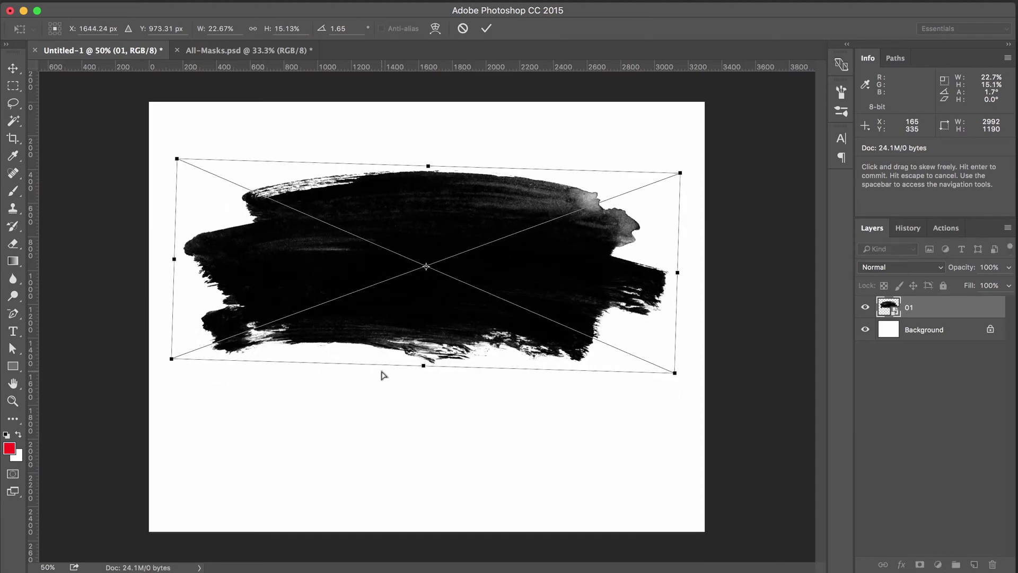
{"action": "key", "text": "super+z"}
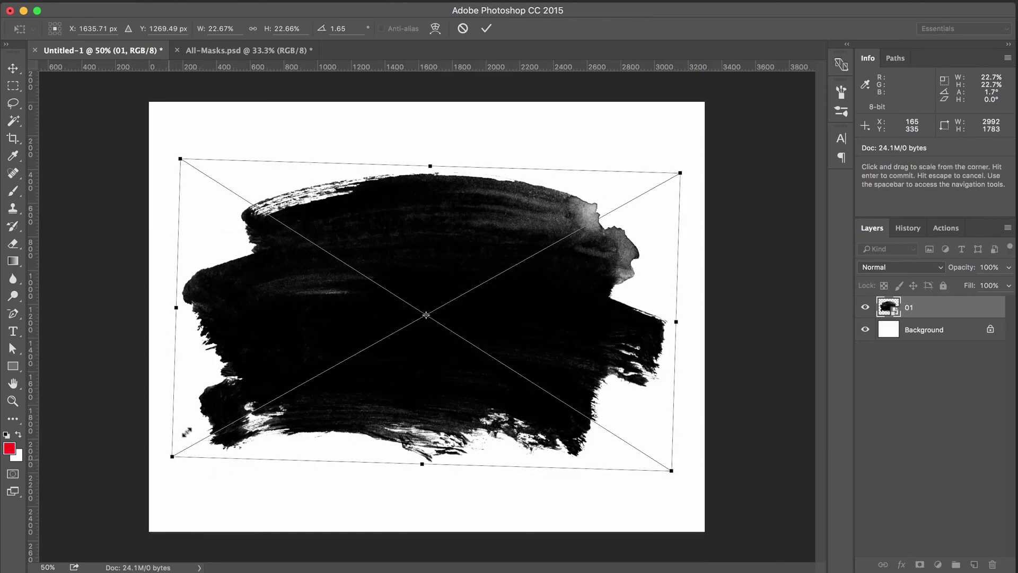
{"action": "left_click_drag", "start_coordinate": [186, 433], "coordinate": [286, 341]}
{"action": "mouse_move", "coordinate": [488, 385]}
{"action": "left_mouse_down"}
{"action": "mouse_move", "coordinate": [493, 222]}
{"action": "mouse_move", "coordinate": [491, 386]}
{"action": "left_mouse_up"}
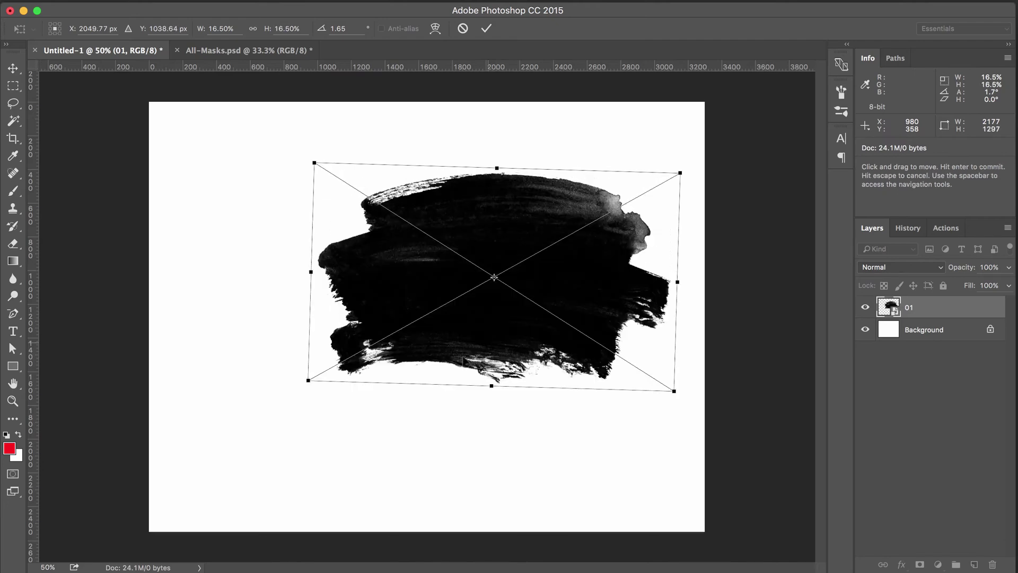
Scale the brush stroke to about 19.2%, centre it on the canvas, and commit.
{"action": "left_click_drag", "start_coordinate": [308, 380], "coordinate": [75, 510]}
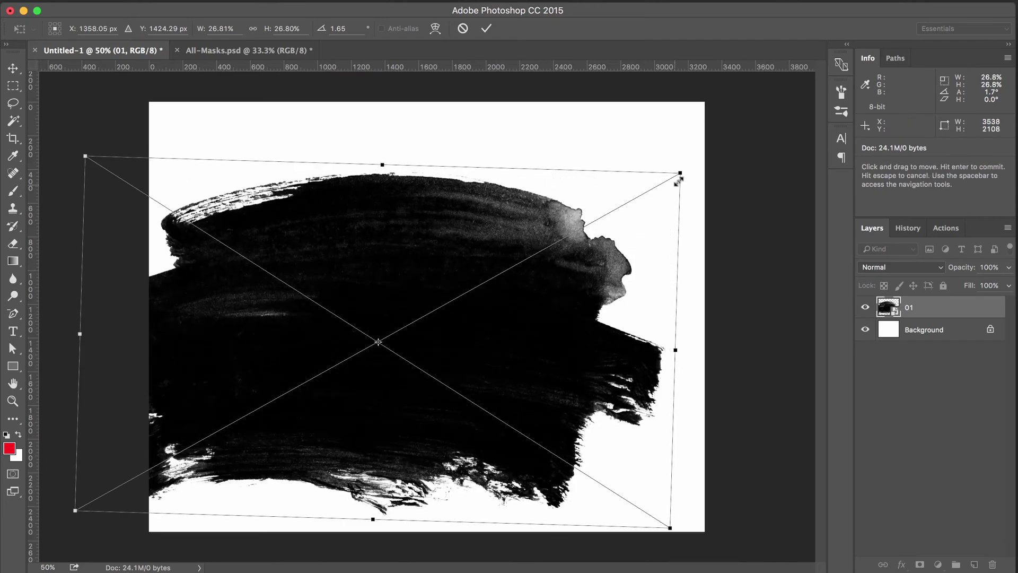
{"action": "left_click_drag", "start_coordinate": [681, 170], "coordinate": [608, 212]}
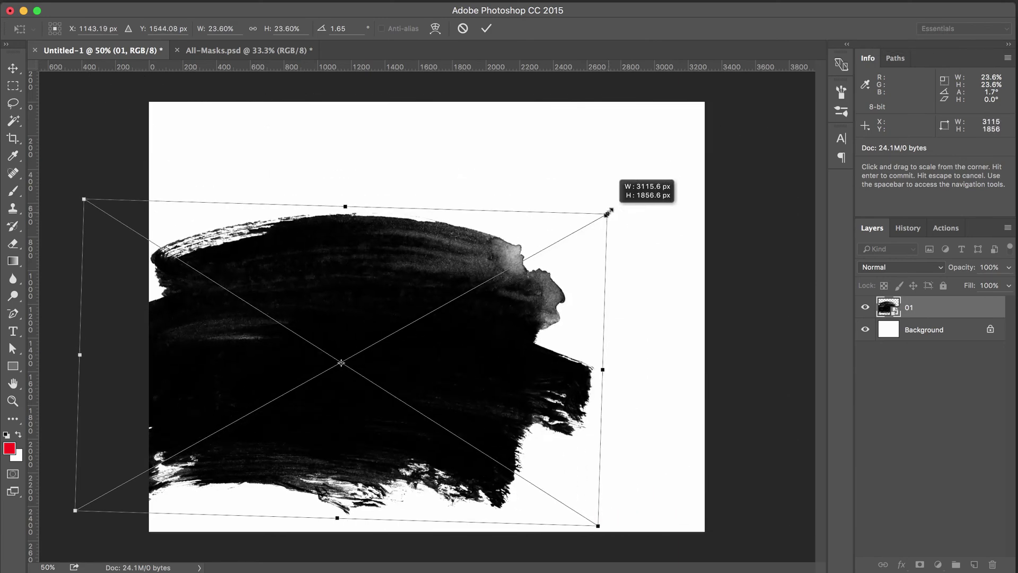
{"action": "left_click_drag", "start_coordinate": [75, 510], "coordinate": [173, 456]}
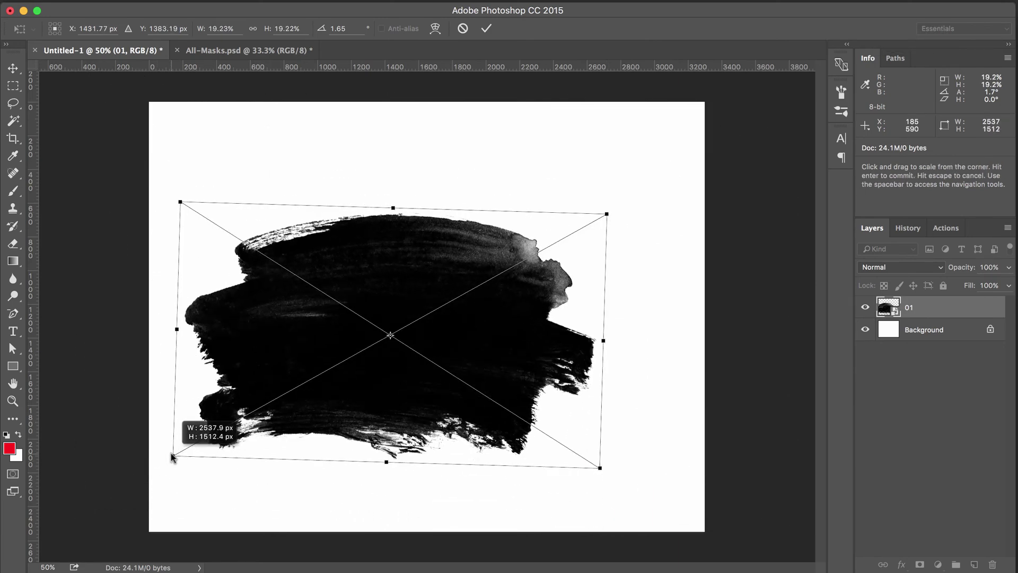
{"action": "left_click_drag", "start_coordinate": [385, 318], "coordinate": [423, 291]}
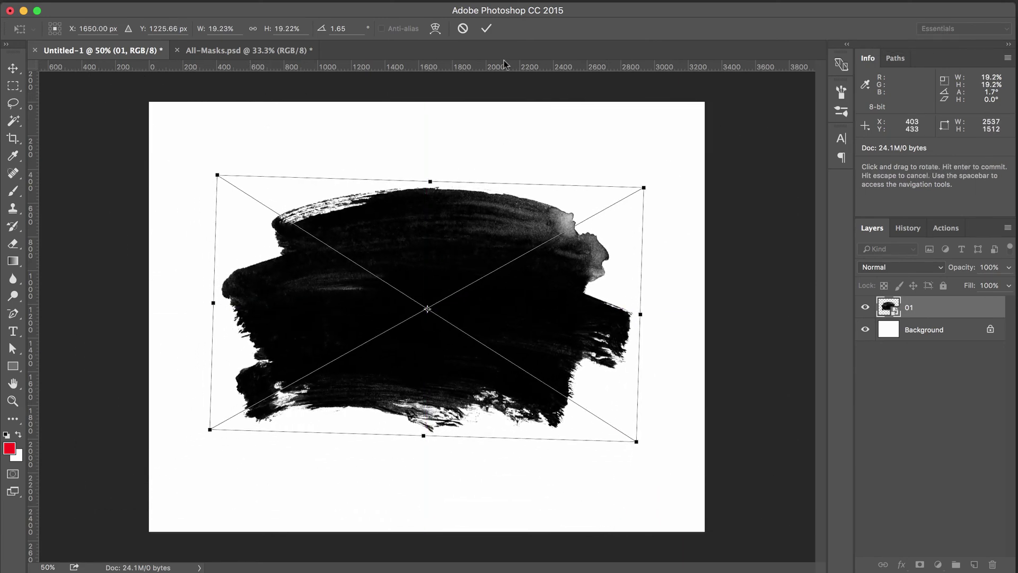
{"action": "left_click", "coordinate": [491, 31]}
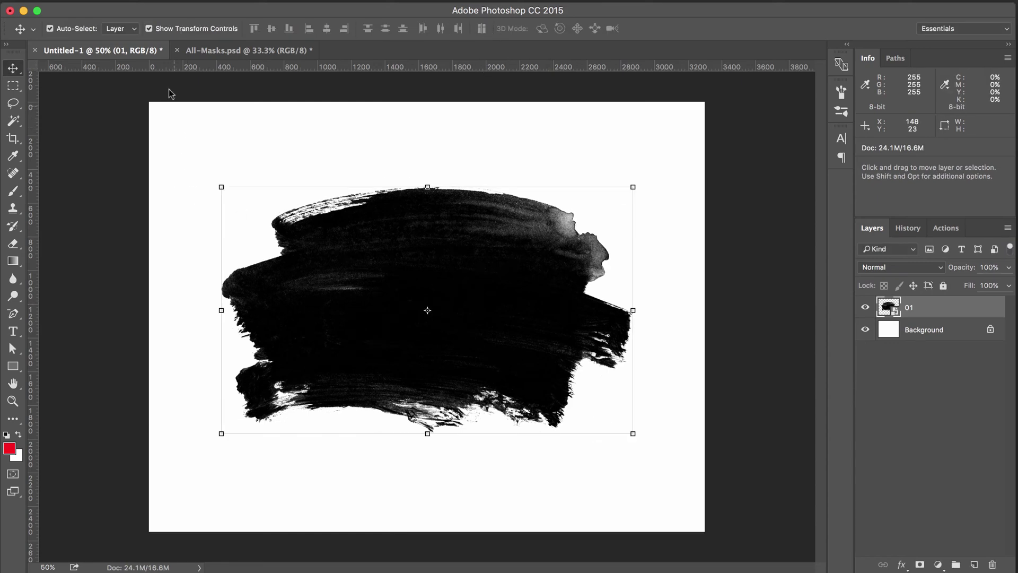
{"action": "left_click", "coordinate": [85, 0]}
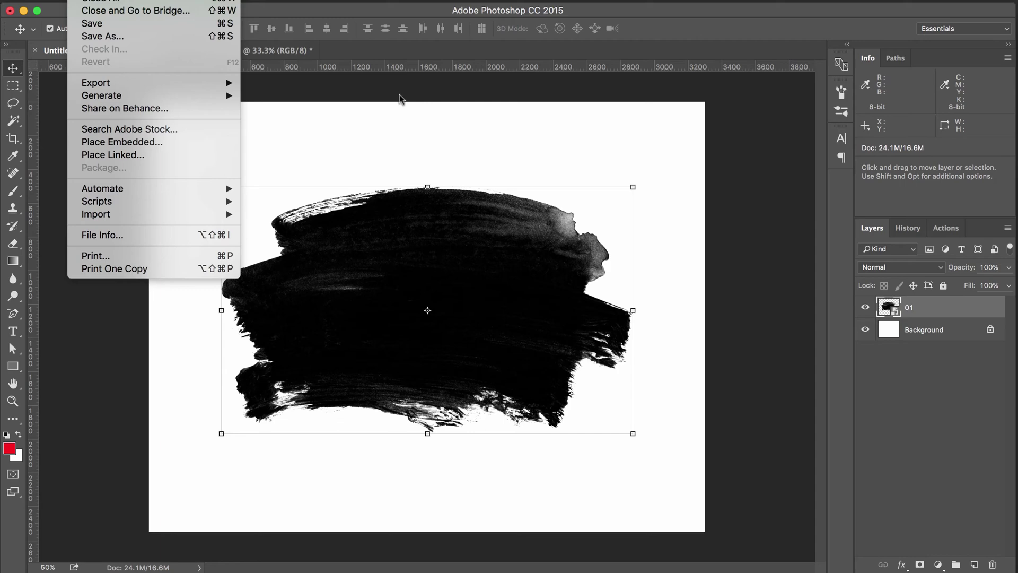
{"action": "left_click", "coordinate": [415, 113]}
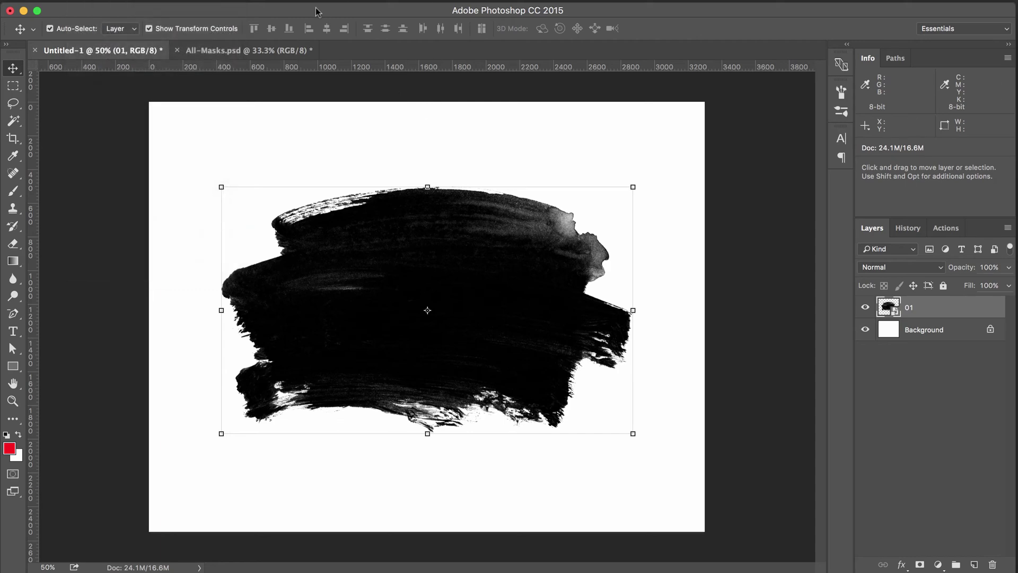
Drag image.jpg onto the canvas as layer 'image' above 01, placed at 13.20%.
{"action": "left_click_drag", "start_coordinate": [317, 11], "coordinate": [805, 12]}
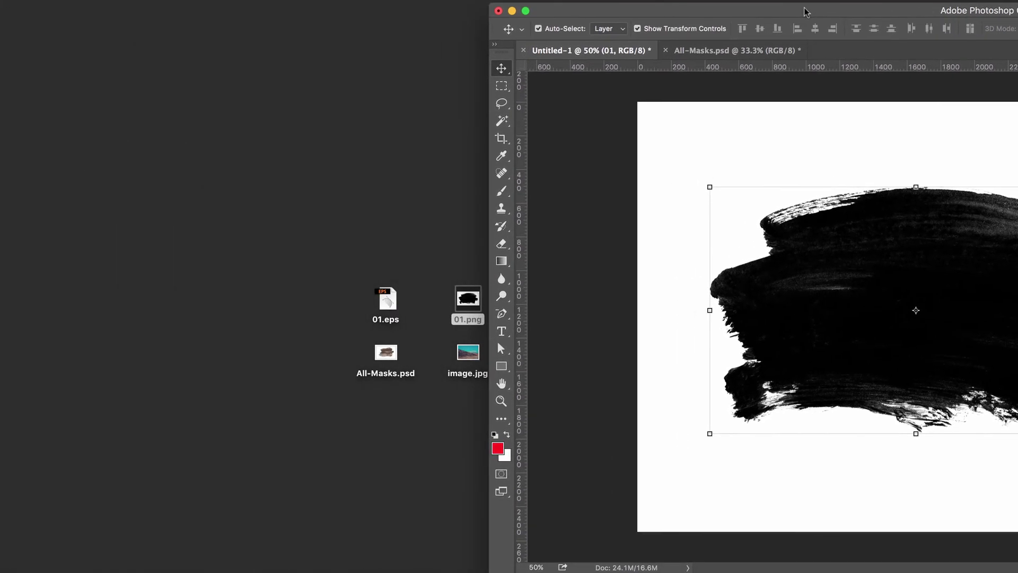
{"action": "left_click_drag", "start_coordinate": [463, 354], "coordinate": [860, 306]}
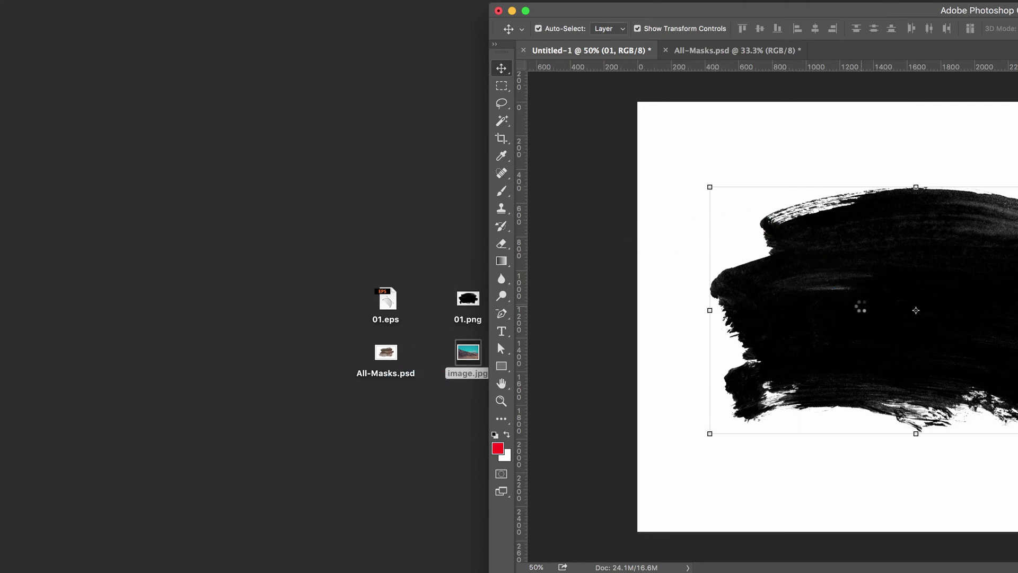
{"action": "left_click_drag", "start_coordinate": [825, 13], "coordinate": [338, 15]}
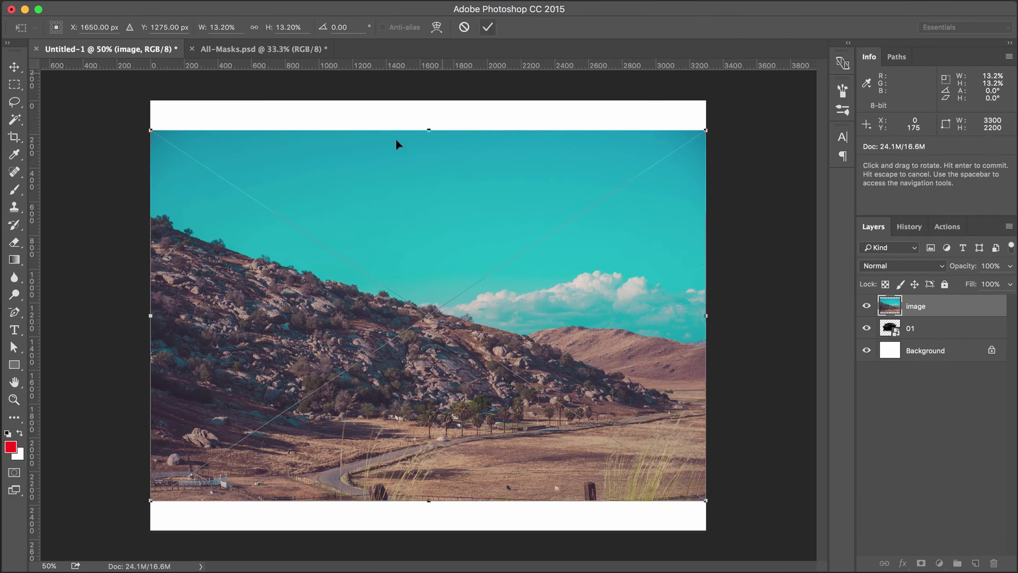
{"action": "left_click", "coordinate": [488, 26]}
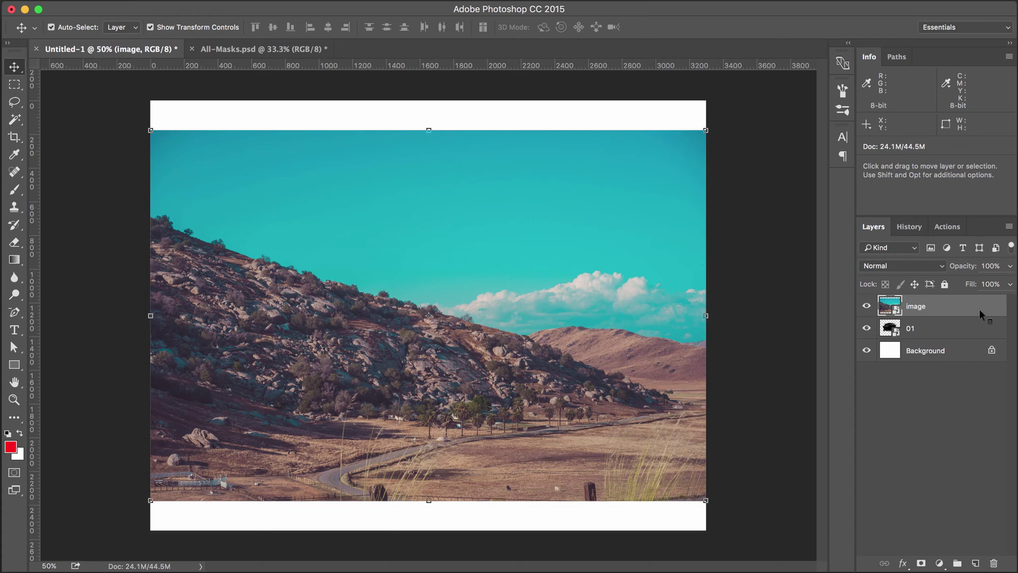
Clip the image layer to layer 01 and reposition the landscape photo to fill the stroke.
{"action": "right_click", "coordinate": [980, 315]}
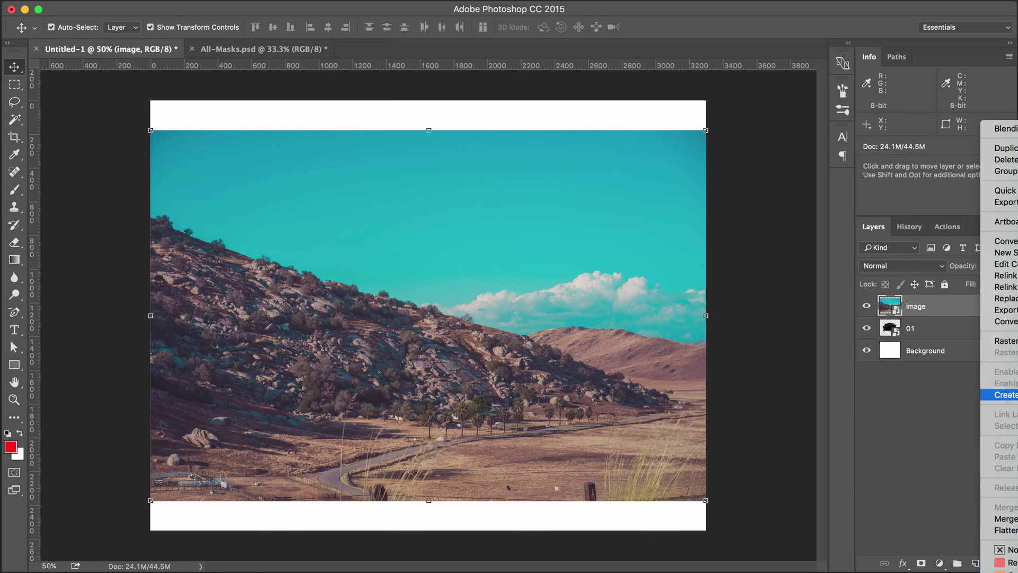
{"action": "left_click", "coordinate": [1006, 394]}
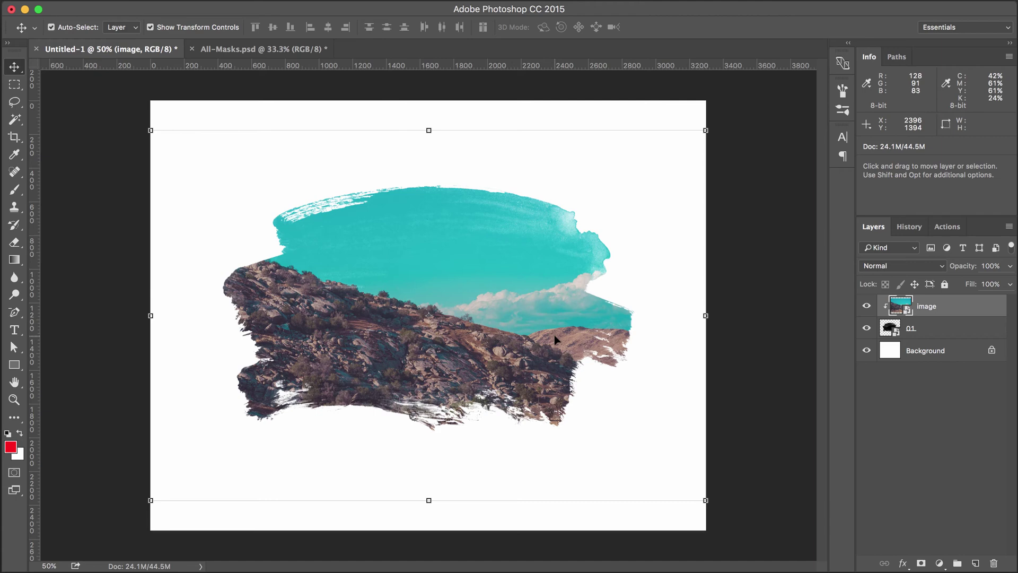
{"action": "mouse_move", "coordinate": [555, 336]}
{"action": "left_mouse_down"}
{"action": "mouse_move", "coordinate": [539, 277]}
{"action": "mouse_move", "coordinate": [513, 277]}
{"action": "mouse_move", "coordinate": [542, 306]}
{"action": "mouse_move", "coordinate": [456, 267]}
{"action": "mouse_move", "coordinate": [310, 272]}
{"action": "mouse_move", "coordinate": [337, 264]}
{"action": "mouse_move", "coordinate": [602, 299]}
{"action": "mouse_move", "coordinate": [717, 340]}
{"action": "mouse_move", "coordinate": [663, 345]}
{"action": "mouse_move", "coordinate": [714, 352]}
{"action": "mouse_move", "coordinate": [665, 348]}
{"action": "mouse_move", "coordinate": [772, 386]}
{"action": "mouse_move", "coordinate": [794, 451]}
{"action": "mouse_move", "coordinate": [736, 461]}
{"action": "mouse_move", "coordinate": [783, 485]}
{"action": "mouse_move", "coordinate": [772, 472]}
{"action": "left_mouse_up"}
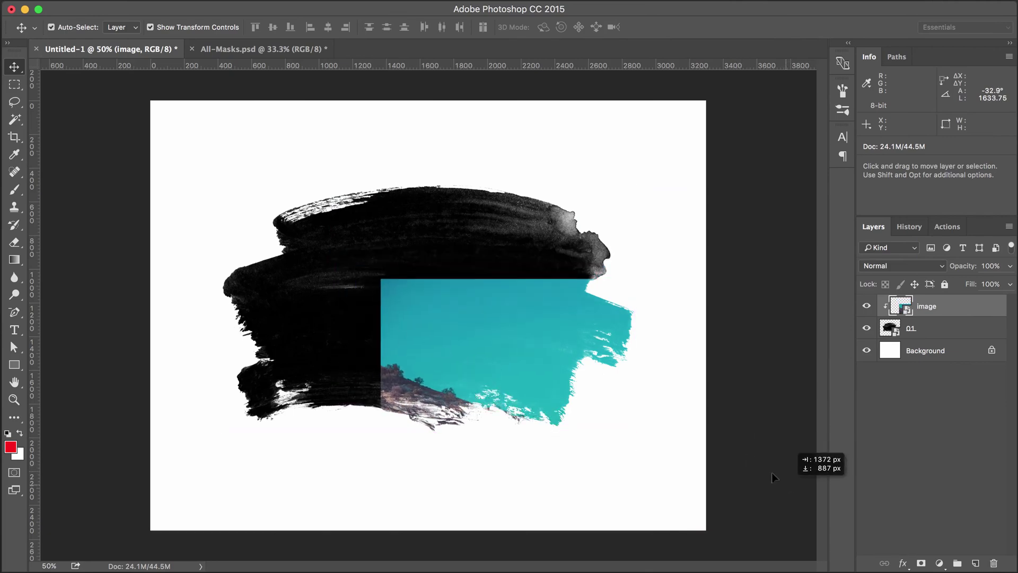
{"action": "mouse_move", "coordinate": [552, 317]}
{"action": "left_mouse_down"}
{"action": "mouse_move", "coordinate": [587, 332]}
{"action": "mouse_move", "coordinate": [554, 220]}
{"action": "mouse_move", "coordinate": [567, 234]}
{"action": "mouse_move", "coordinate": [566, 257]}
{"action": "left_mouse_up"}
{"action": "left_click_drag", "start_coordinate": [578, 192], "coordinate": [578, 192]}
{"action": "key", "text": "ctrl+t"}
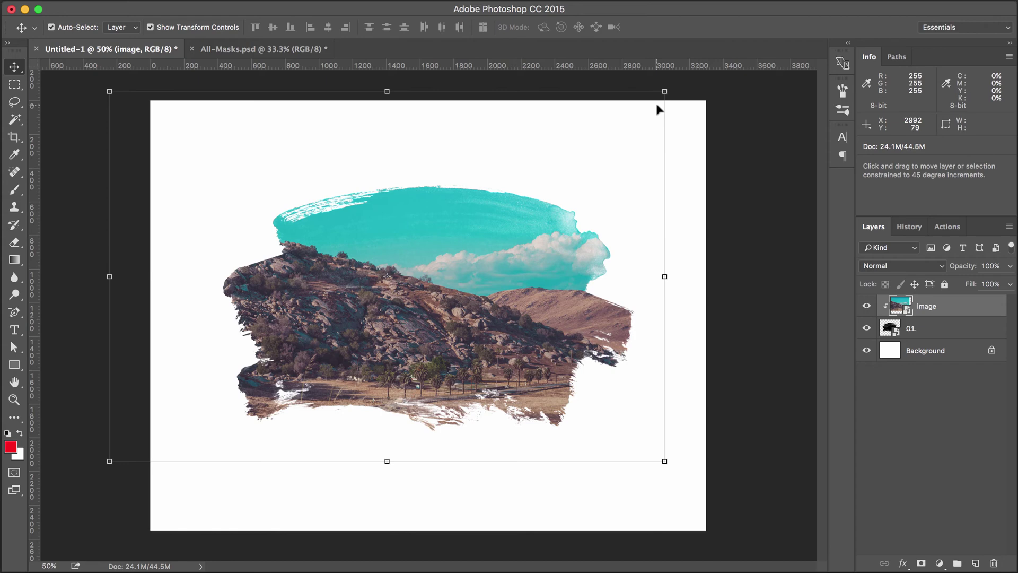
{"action": "mouse_move", "coordinate": [681, 101]}
{"action": "left_mouse_down"}
{"action": "mouse_move", "coordinate": [693, 163]}
{"action": "mouse_move", "coordinate": [681, 115]}
{"action": "left_mouse_up"}
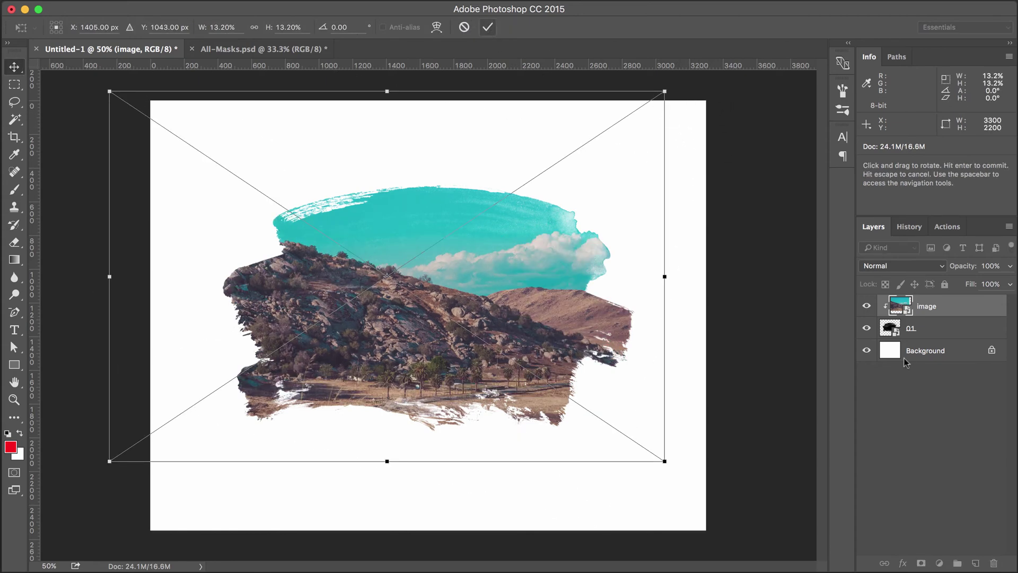
{"action": "left_click", "coordinate": [487, 27]}
Slightly shrink and tilt the brush-stroke layer 01 and commit the transform.
{"action": "left_click", "coordinate": [941, 327]}
{"action": "left_click_drag", "start_coordinate": [635, 432], "coordinate": [659, 439]}
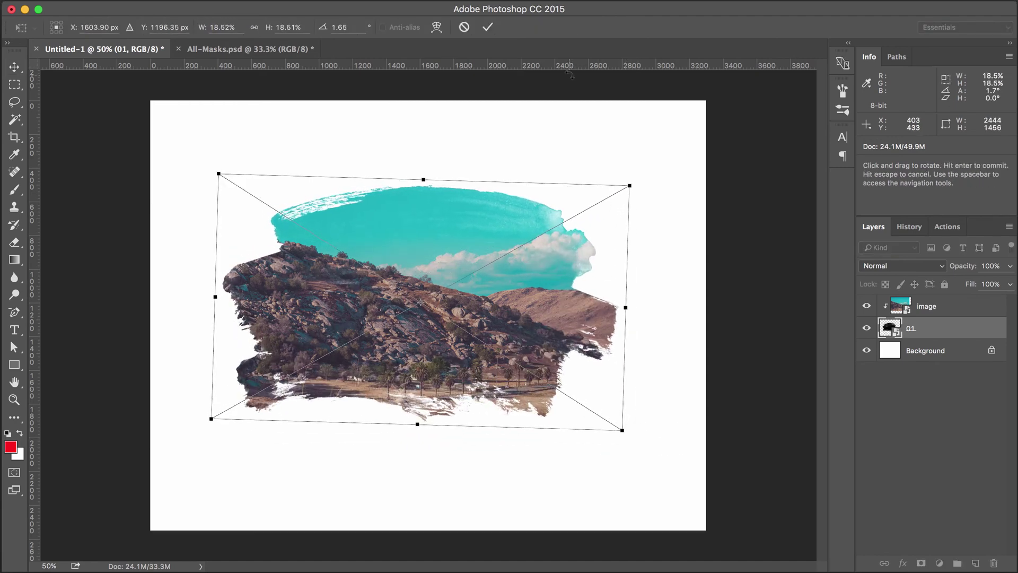
{"action": "left_click", "coordinate": [489, 28]}
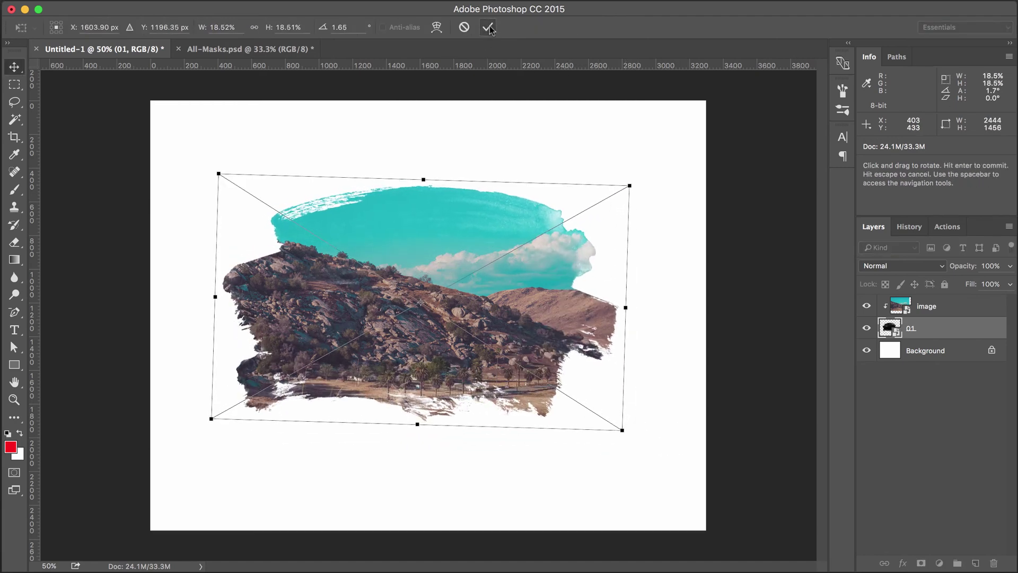
{"action": "left_click", "coordinate": [759, 255]}
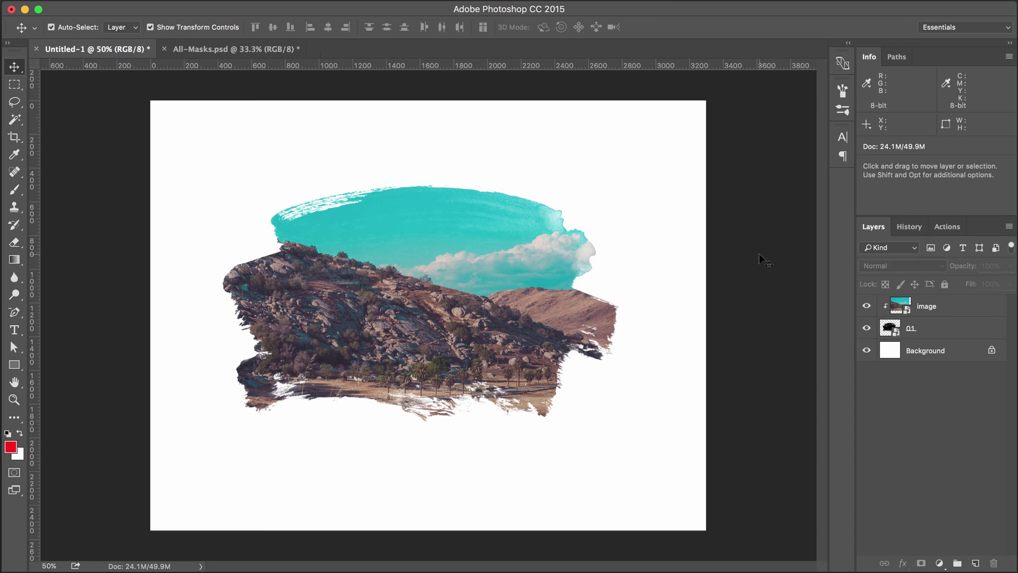
{"action": "left_click", "coordinate": [895, 333]}
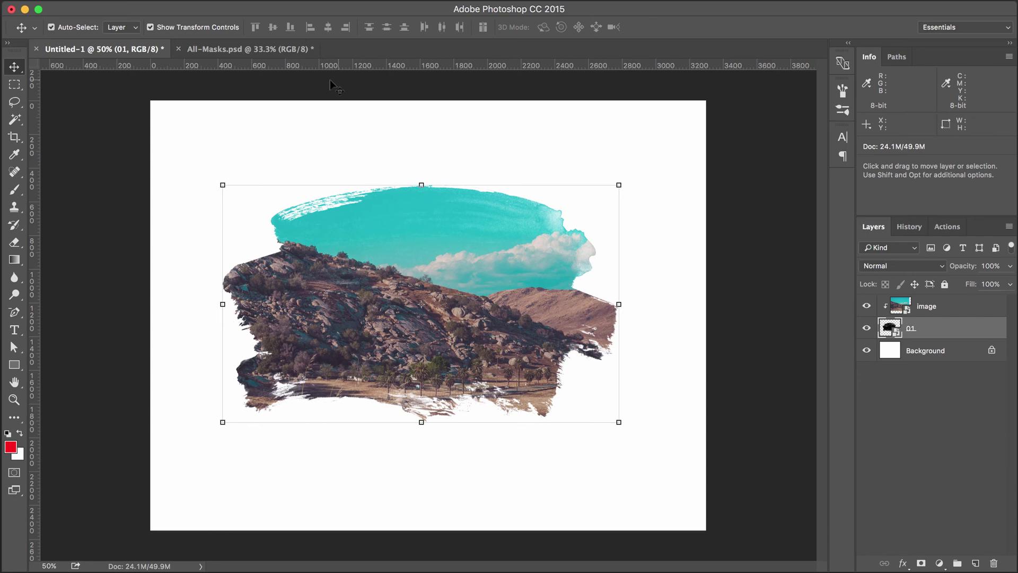
In All-Masks.psd, toggle mask layers 25 through 29 on and off to preview each shape.
{"action": "left_click", "coordinate": [248, 53]}
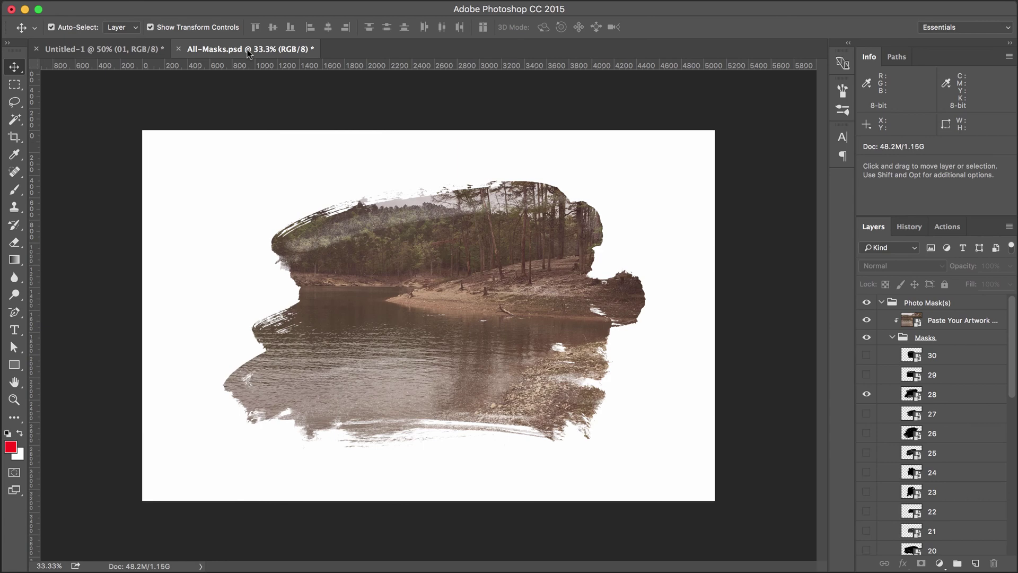
{"action": "left_click", "coordinate": [866, 394]}
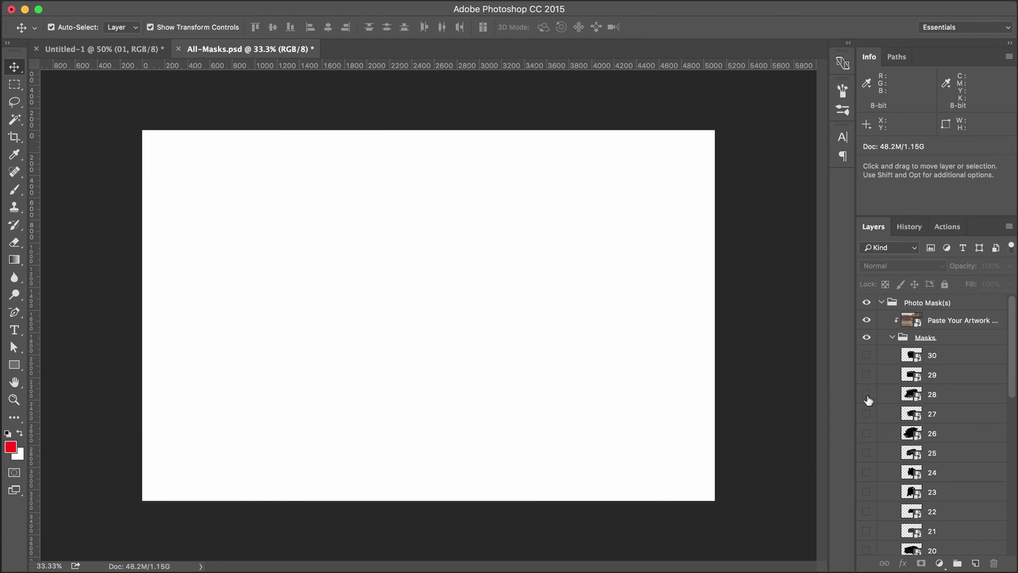
{"action": "left_click", "coordinate": [866, 452]}
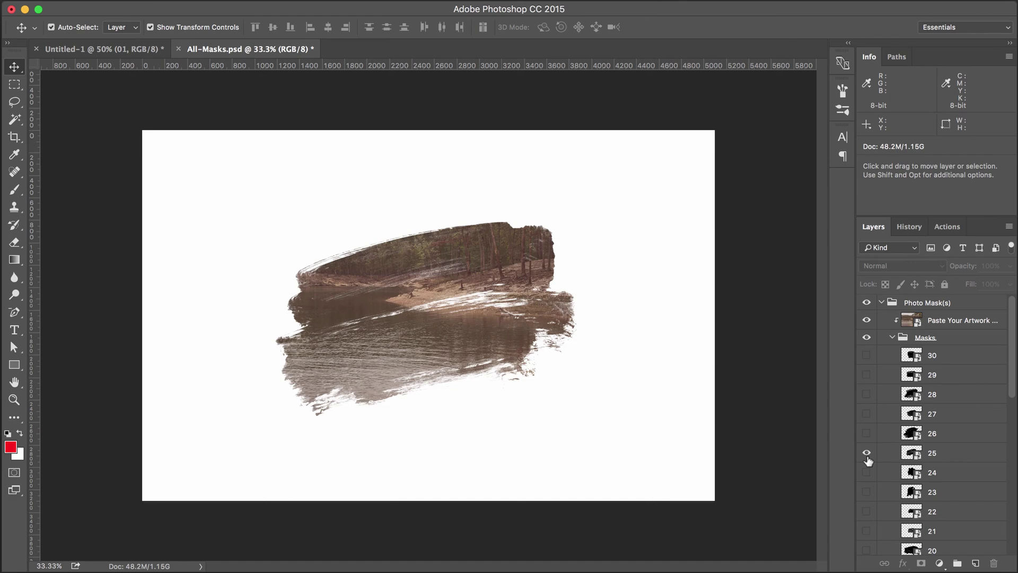
{"action": "left_click", "coordinate": [866, 452]}
{"action": "left_click", "coordinate": [867, 433]}
{"action": "left_click", "coordinate": [866, 433]}
{"action": "left_click", "coordinate": [867, 413]}
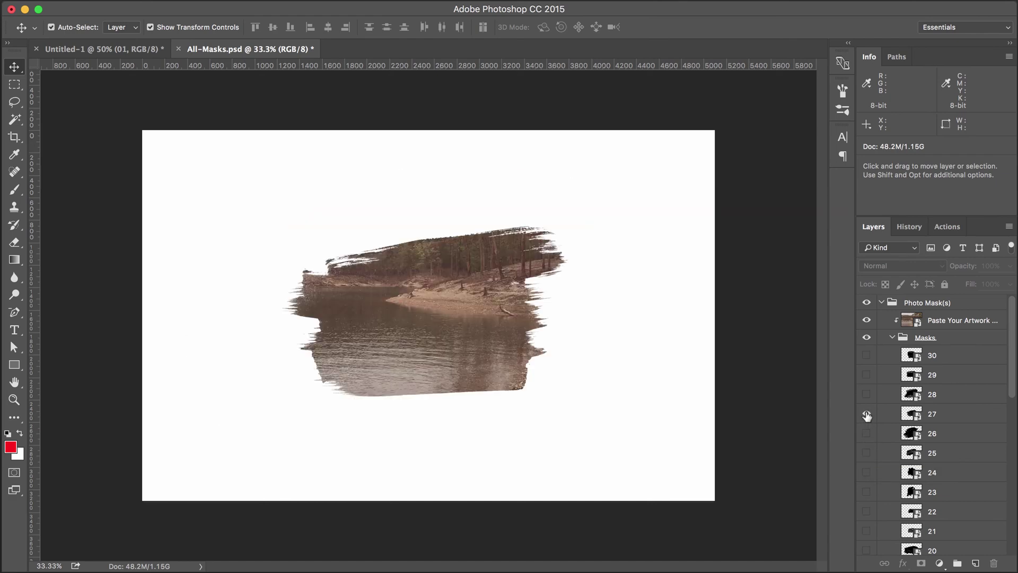
{"action": "left_click", "coordinate": [867, 414]}
{"action": "left_click", "coordinate": [867, 394]}
{"action": "left_click", "coordinate": [867, 374]}
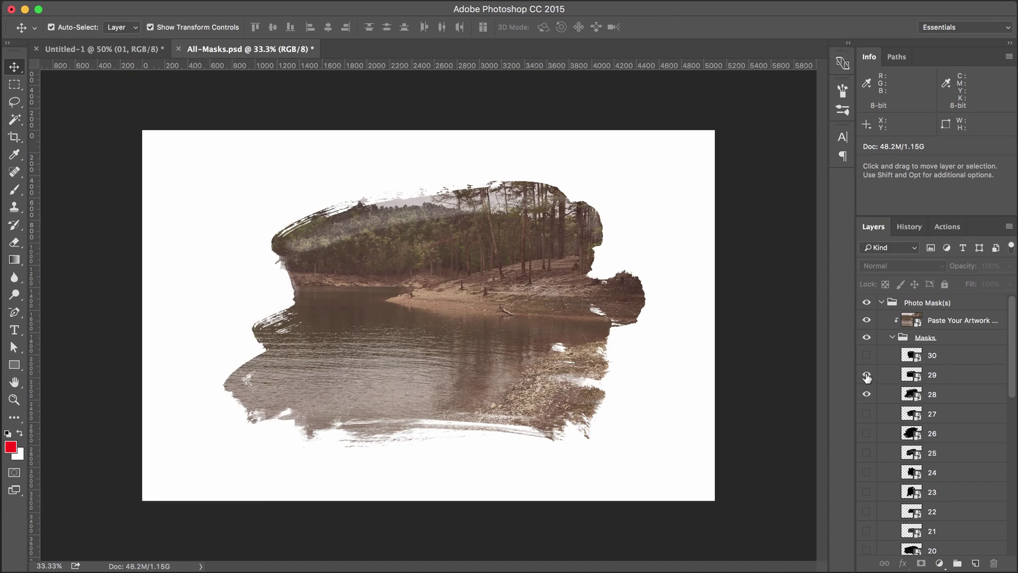
{"action": "left_click", "coordinate": [867, 374]}
{"action": "left_click", "coordinate": [867, 394]}
Compare masks 24, 26, 28, 29 and 30, finishing with only mask 24 visible.
{"action": "left_click", "coordinate": [867, 472]}
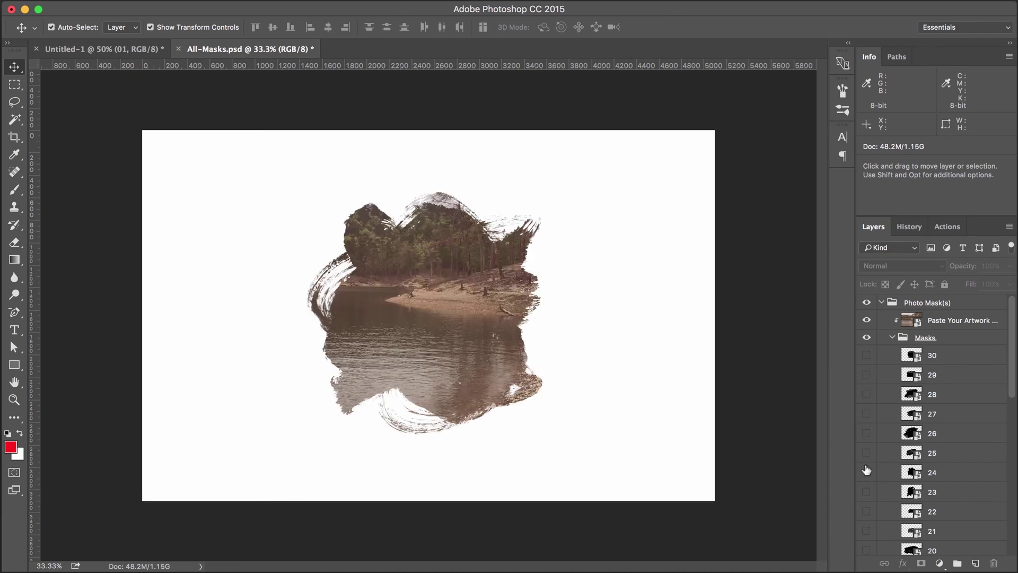
{"action": "left_click", "coordinate": [866, 472]}
{"action": "left_click", "coordinate": [867, 394]}
{"action": "left_click", "coordinate": [867, 394]}
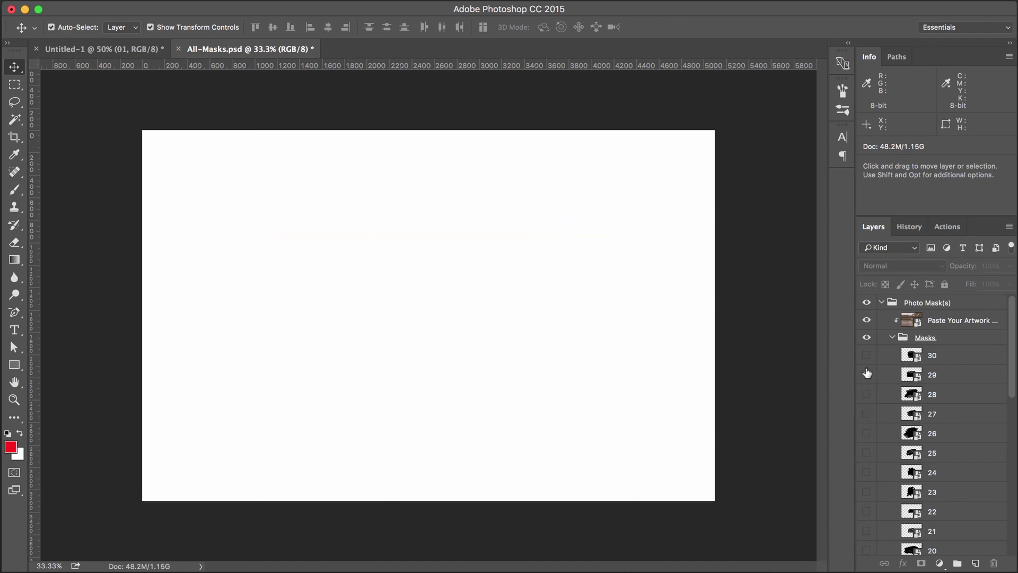
{"action": "left_click", "coordinate": [866, 374]}
{"action": "left_click", "coordinate": [866, 355]}
{"action": "left_click", "coordinate": [867, 433]}
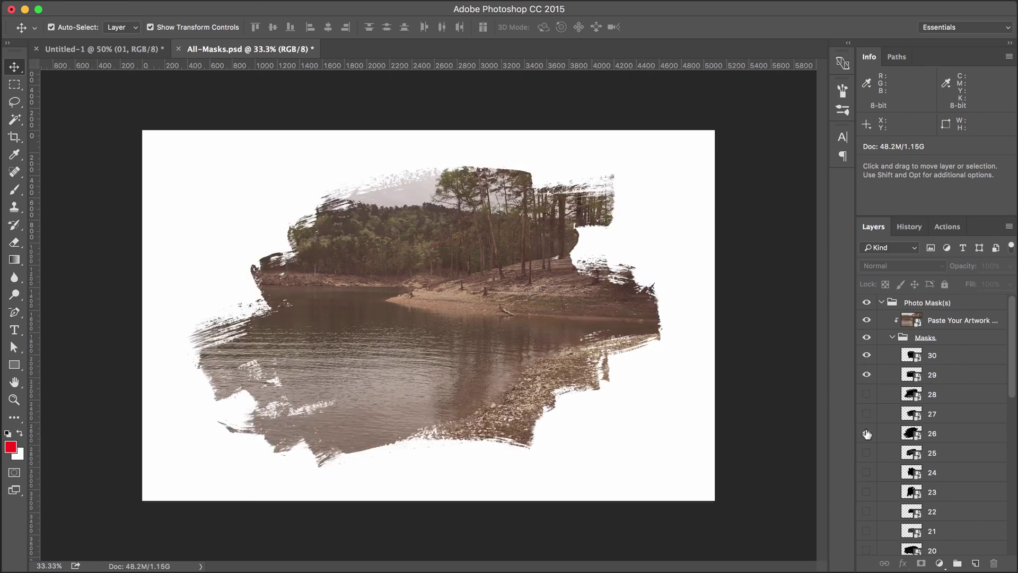
{"action": "left_click", "coordinate": [867, 472]}
{"action": "left_click", "coordinate": [866, 434]}
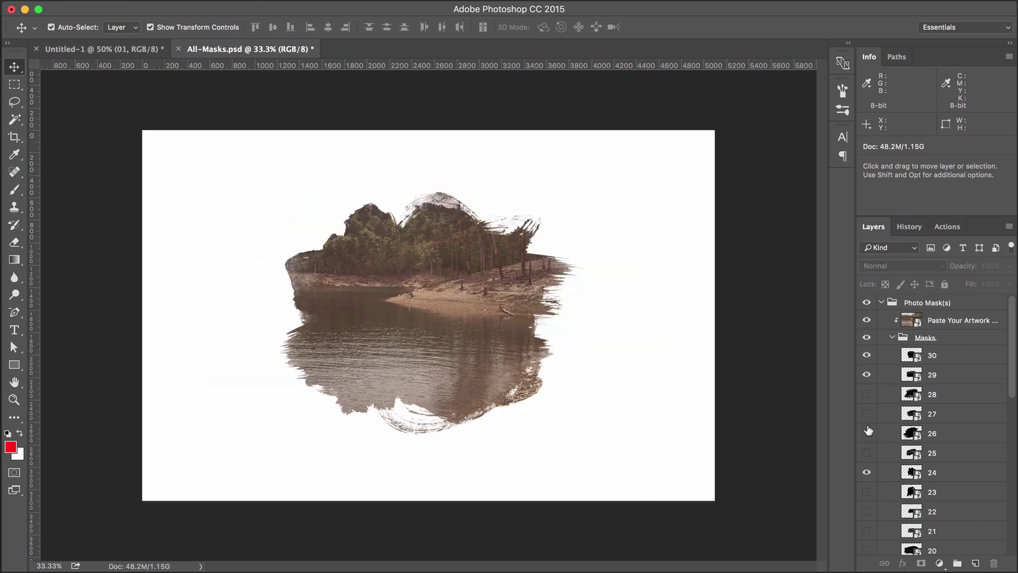
{"action": "left_click", "coordinate": [866, 375]}
{"action": "left_click", "coordinate": [866, 356]}
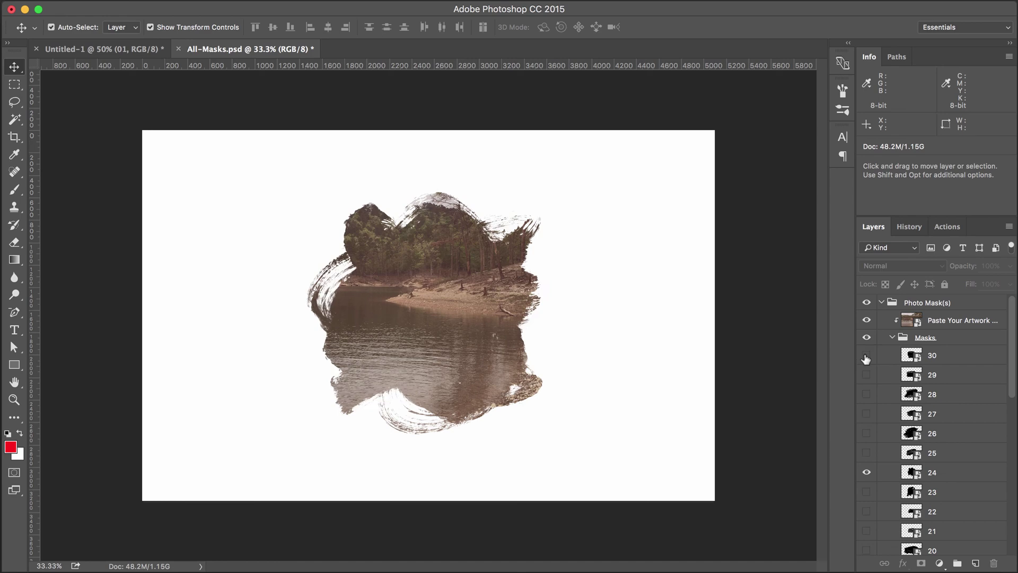